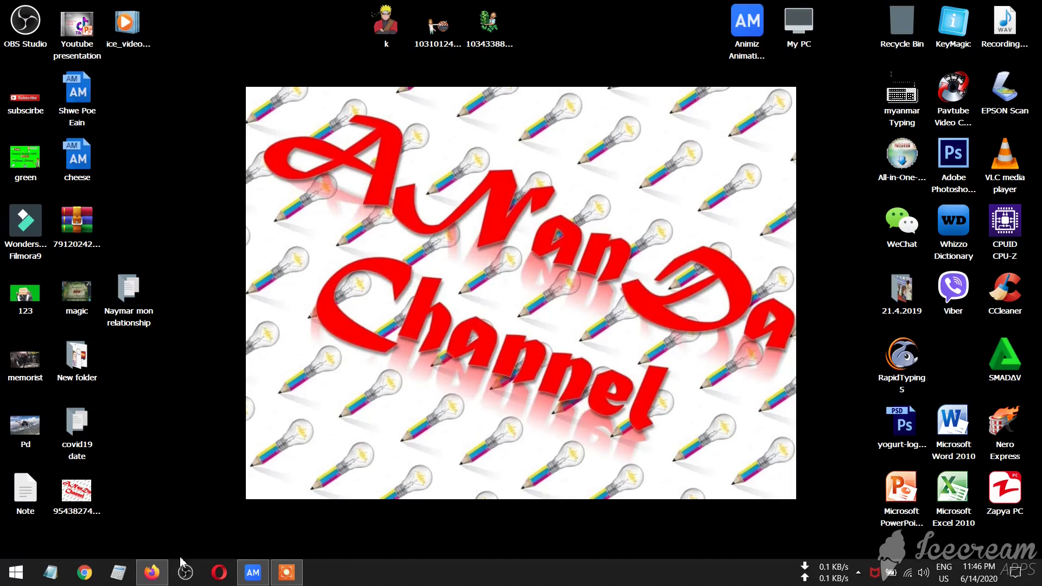
Go to the animiz.com download page and start downloading the Windows x86 installer (157.08 MB).
click(152, 572)
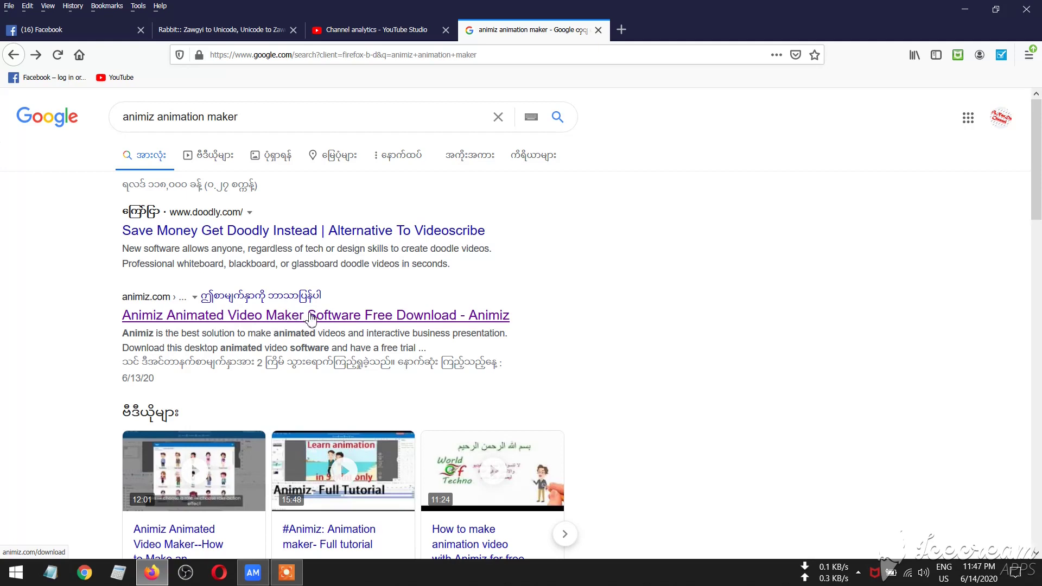
click(356, 320)
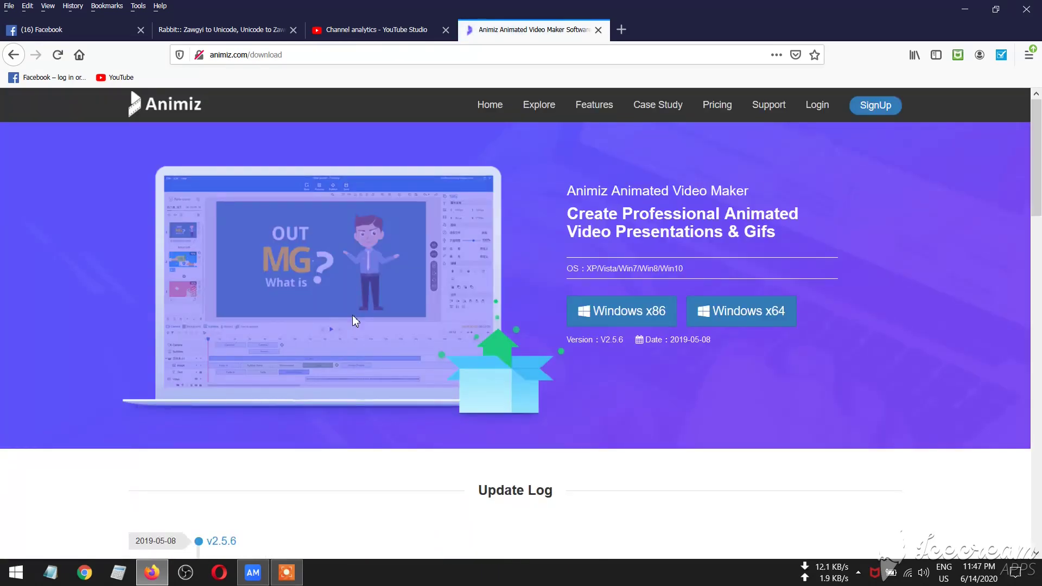
click(583, 310)
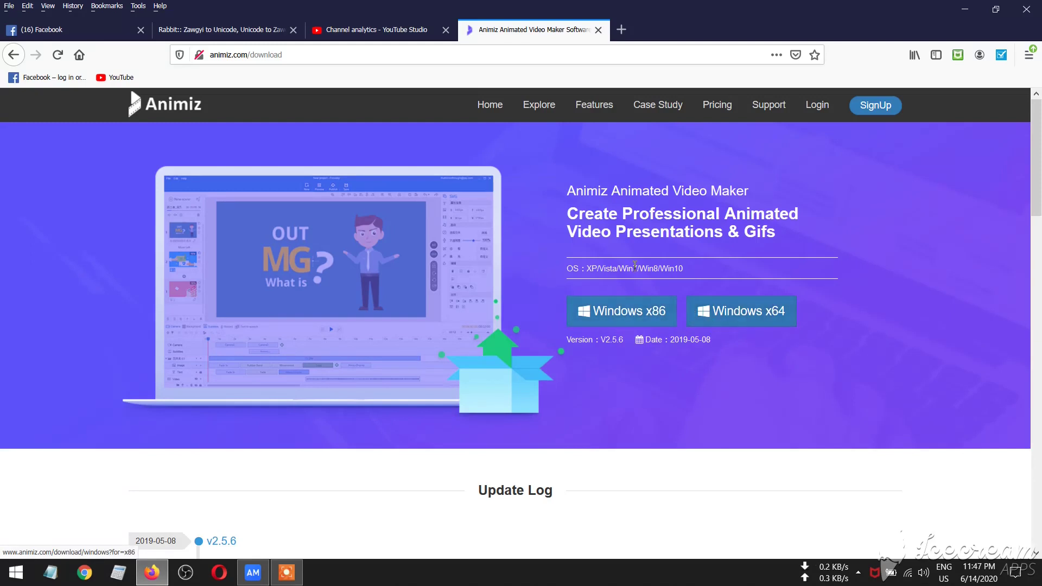
click(628, 313)
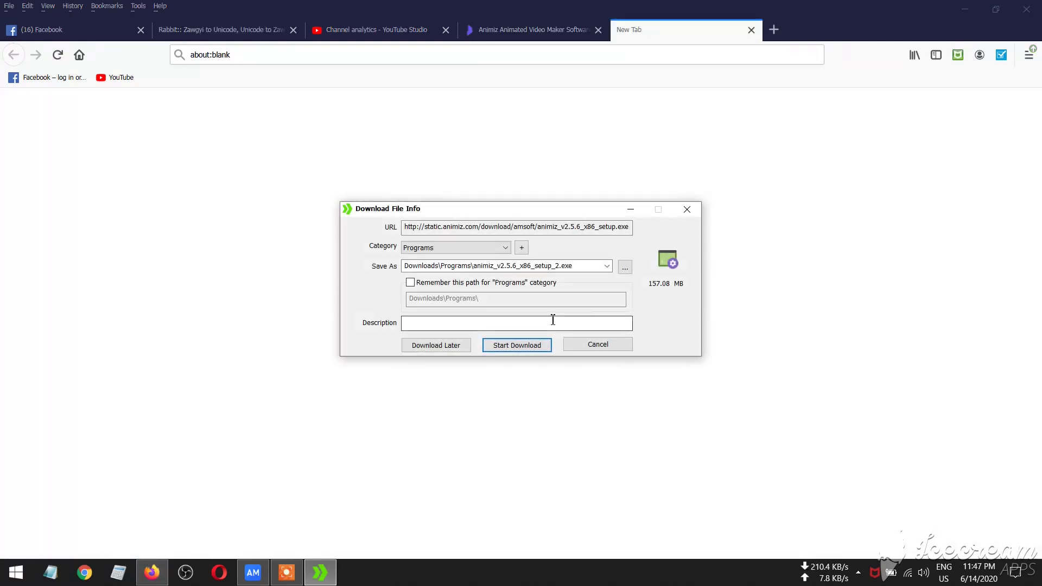
Cancel the IDM download, accept the Firefox integration help page, and minimize Firefox.
click(687, 209)
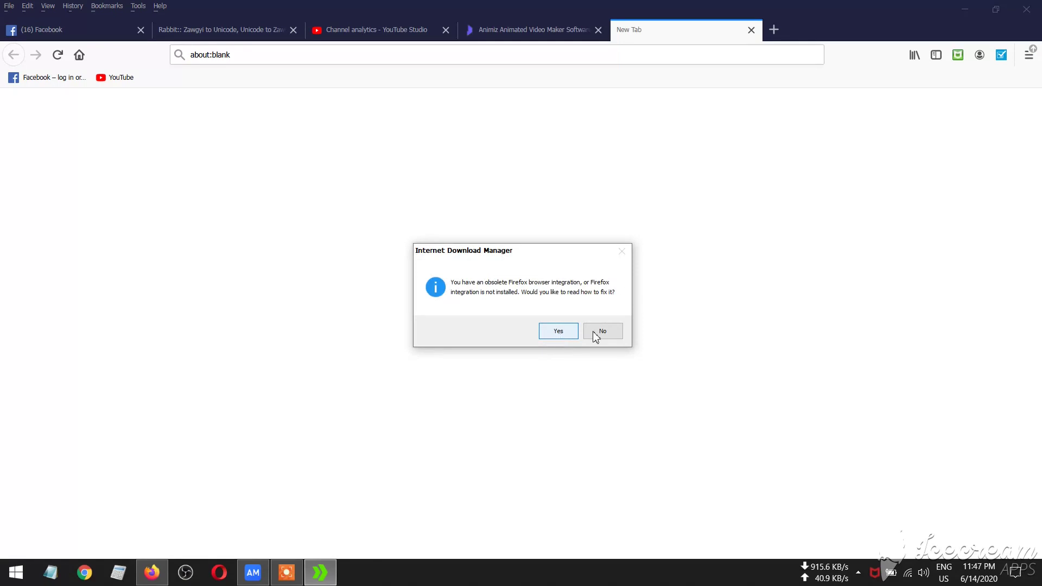
click(559, 331)
click(545, 32)
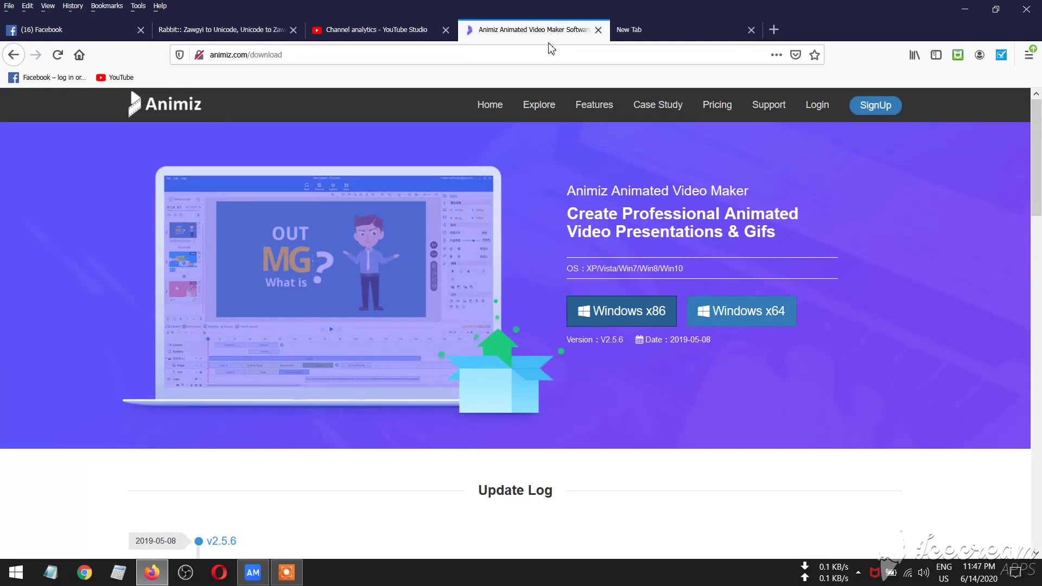
click(965, 9)
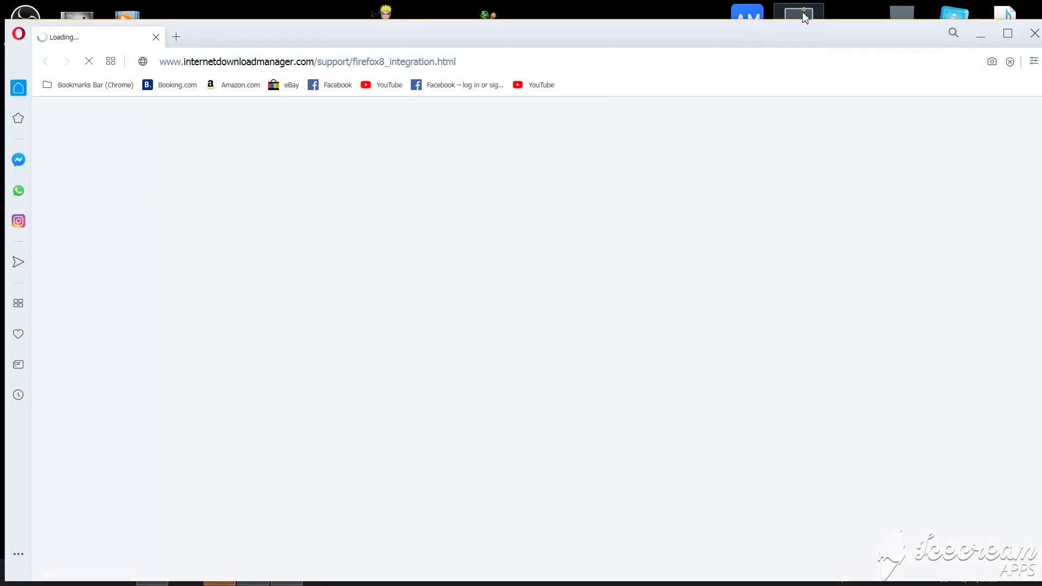
click(1034, 34)
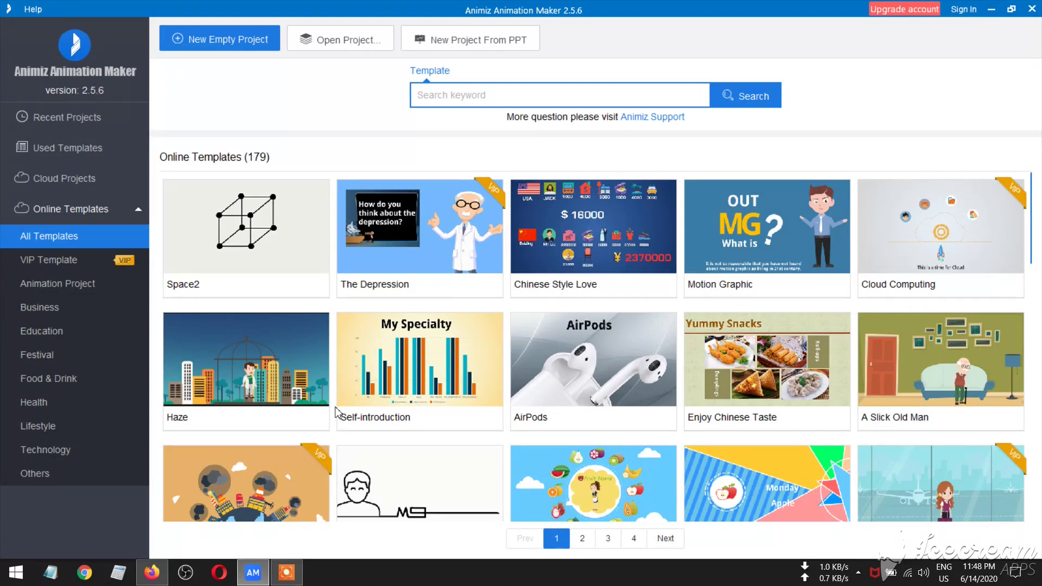
Sign in to the Animiz account using the saved credentials.
click(964, 10)
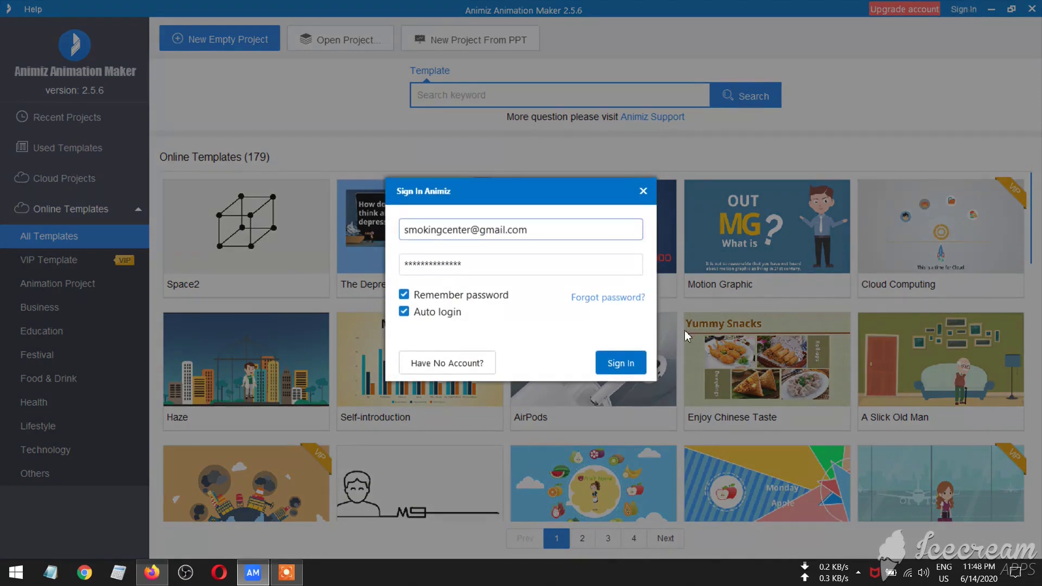
click(606, 362)
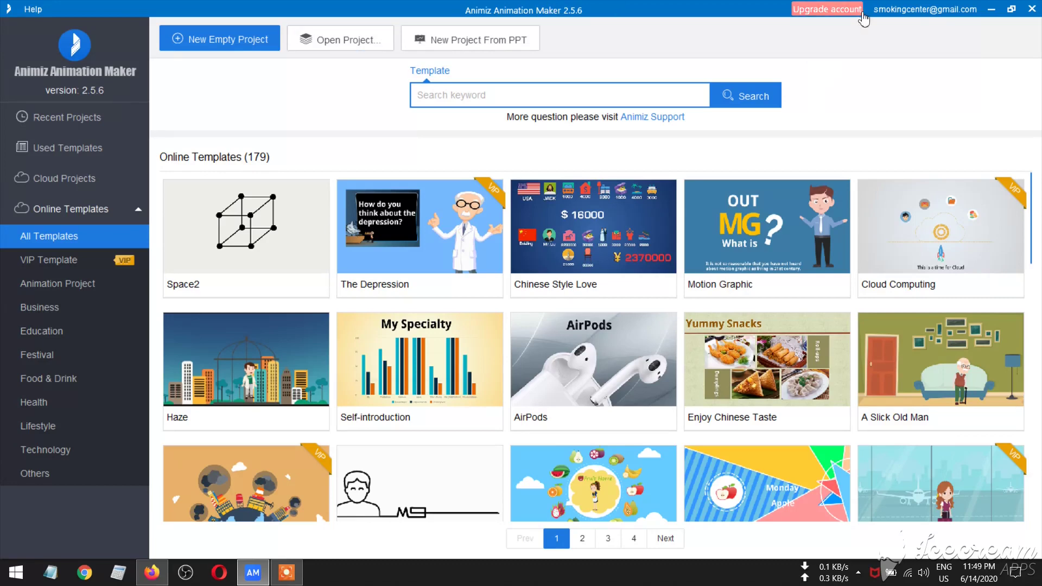
click(810, 19)
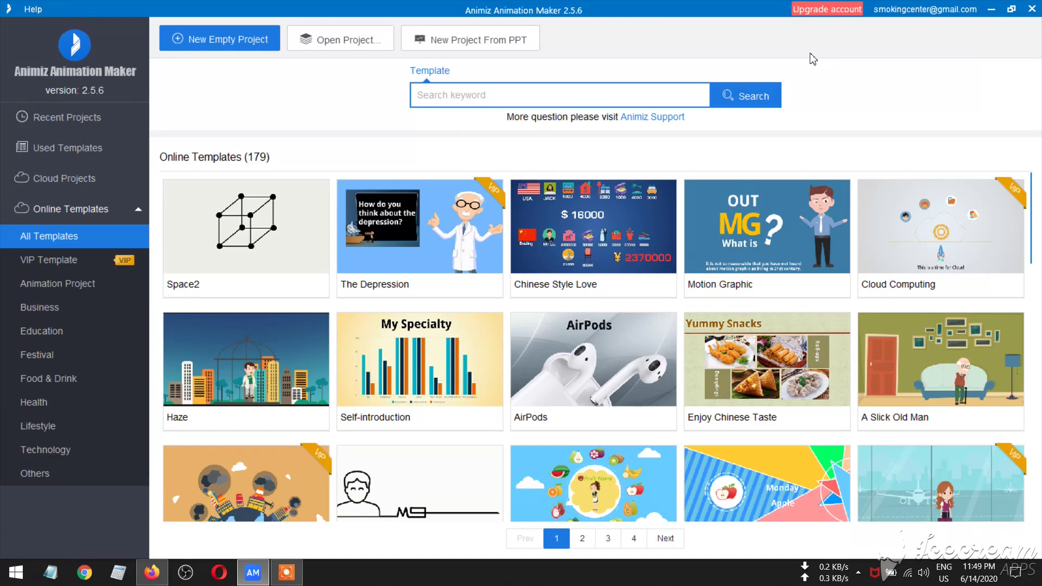
Create a new empty project and bring up the local image picker from the Image panel.
click(245, 50)
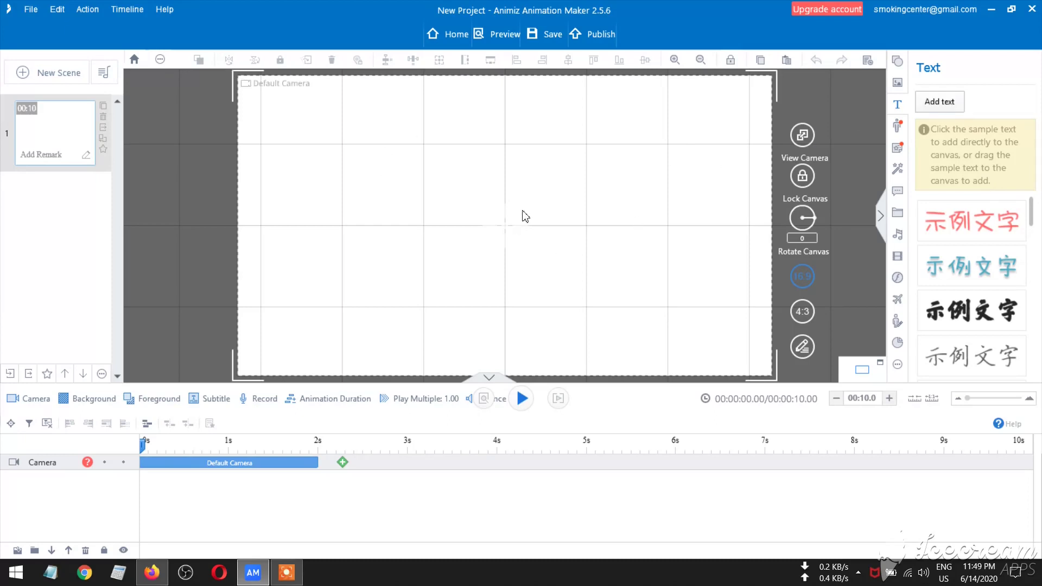
click(903, 81)
click(946, 104)
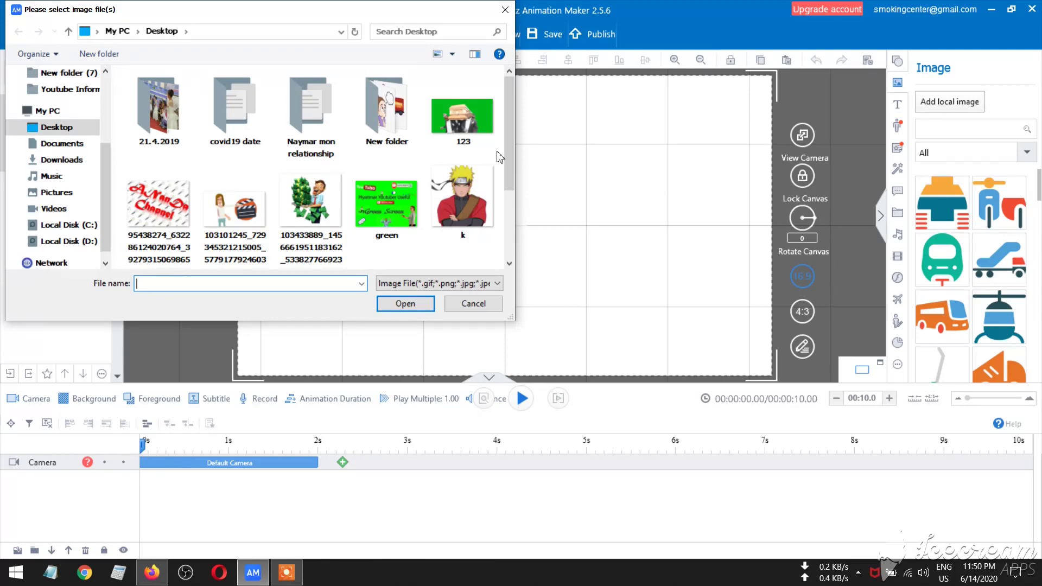
Insert the money-carrying cartoon man at about X 26.09, Y -30.60 and select its Hand-drawn clip.
double_click(315, 212)
mouse_move(540, 243)
mouse_down()
mouse_move(436, 253)
mouse_move(535, 227)
mouse_up()
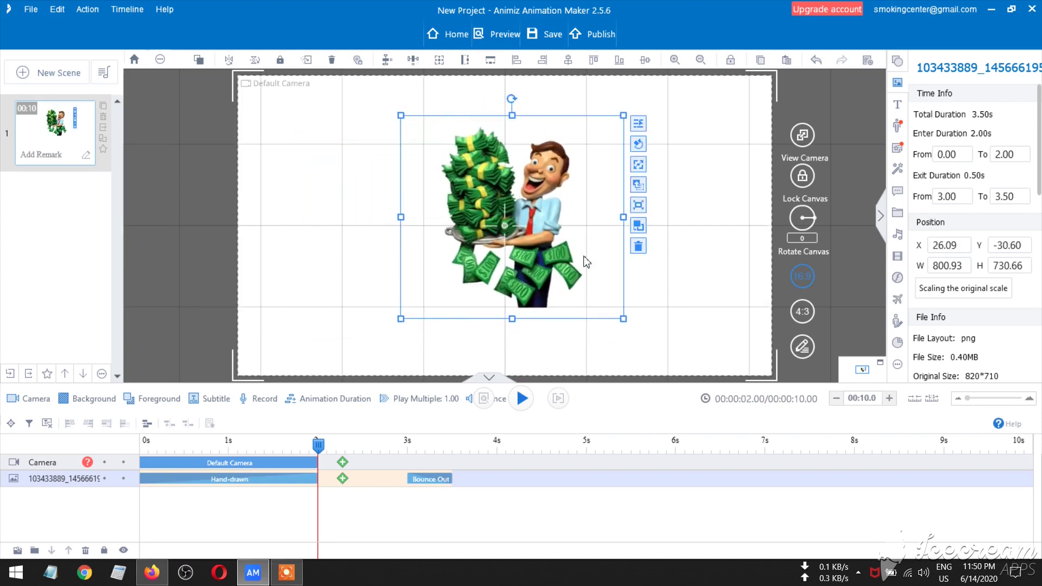
mouse_move(625, 320)
mouse_down()
mouse_move(644, 344)
mouse_move(626, 324)
mouse_up()
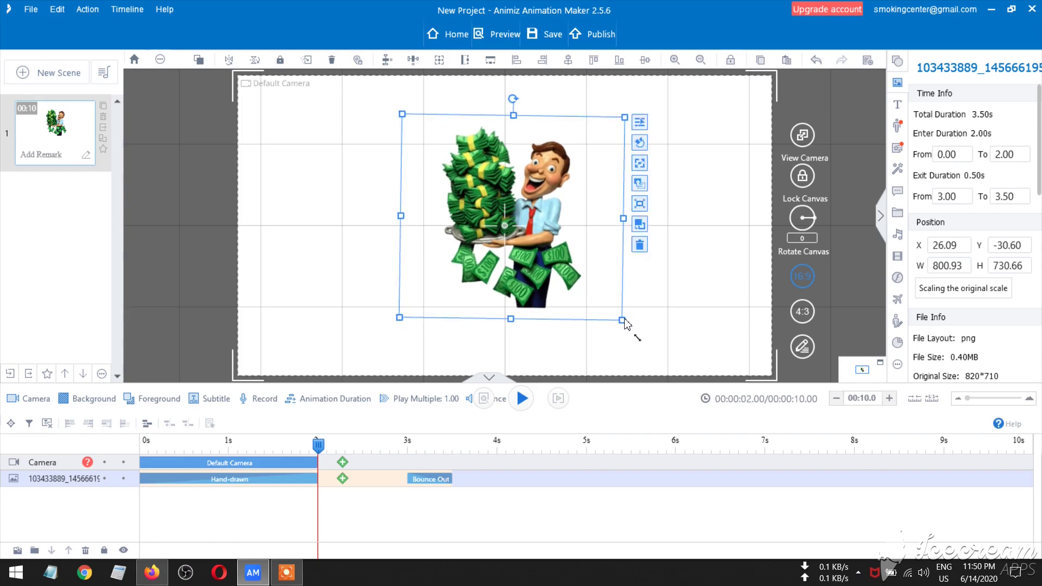
click(697, 232)
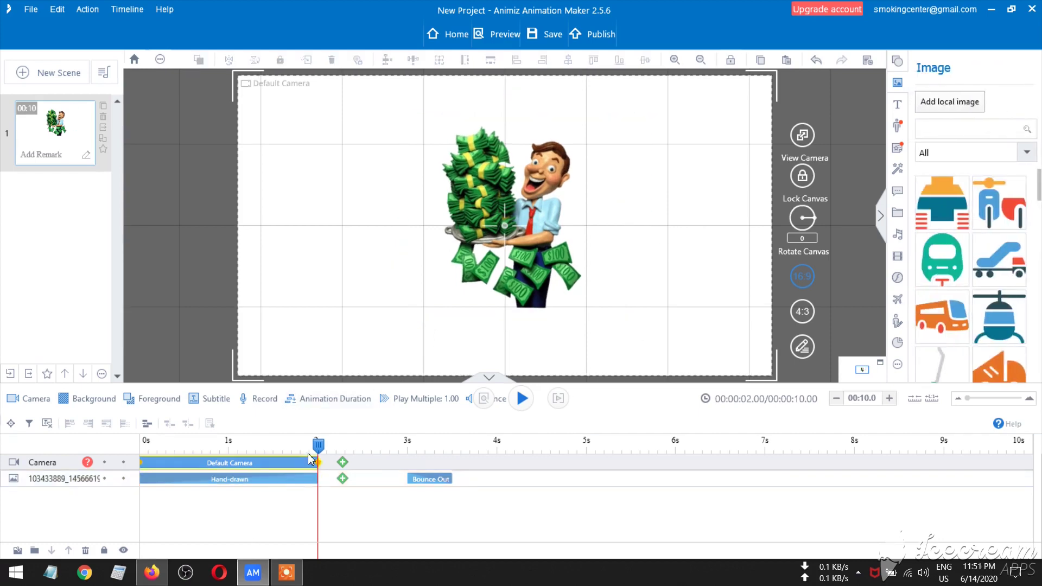
mouse_move(323, 448)
mouse_down()
mouse_move(204, 448)
mouse_move(332, 448)
mouse_up()
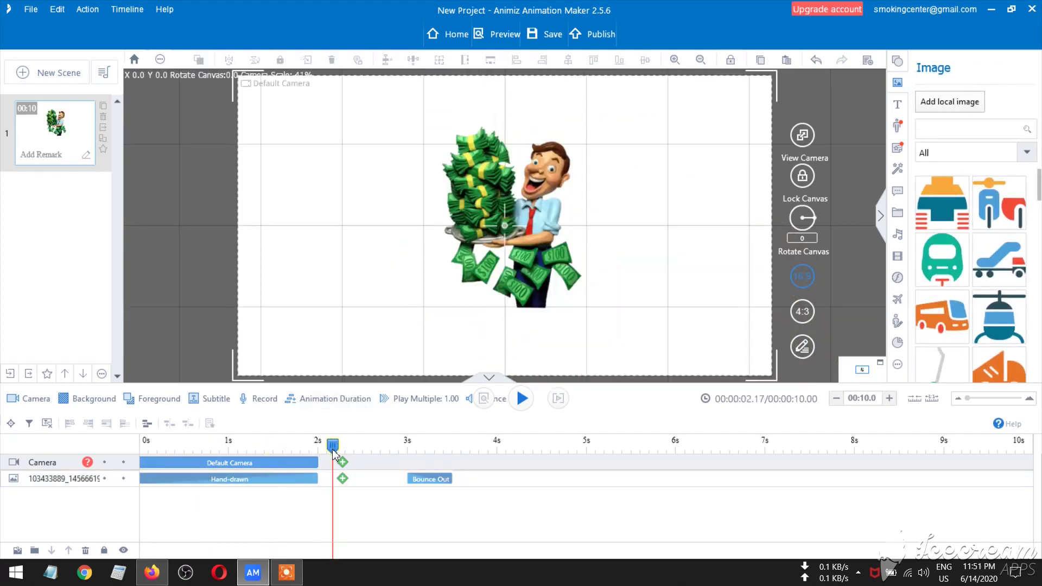
click(293, 480)
Replace the cartoon man's Hand-drawn entrance with None, spanning 0 to 2 s.
double_click(293, 481)
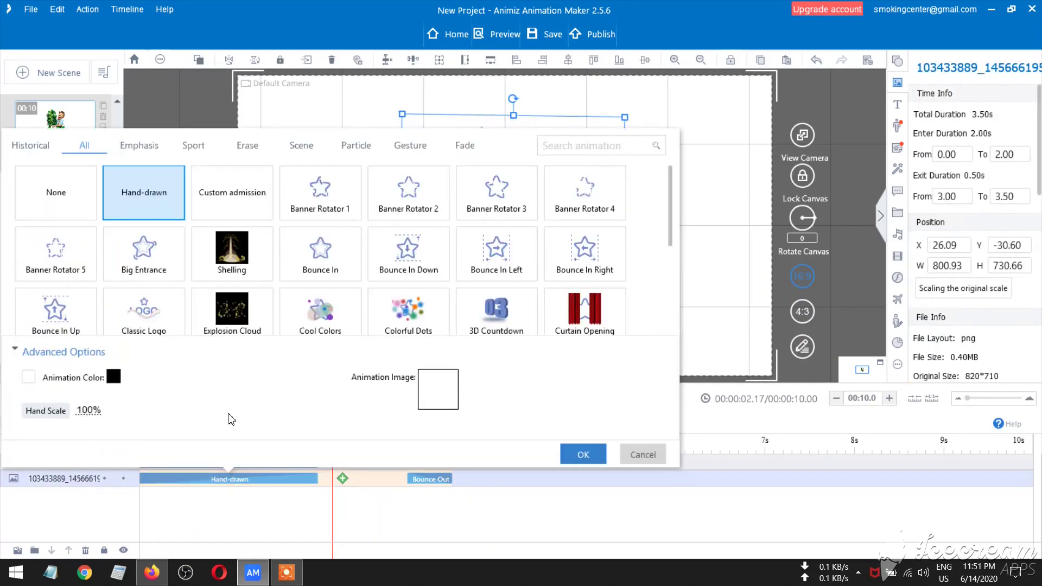
click(48, 204)
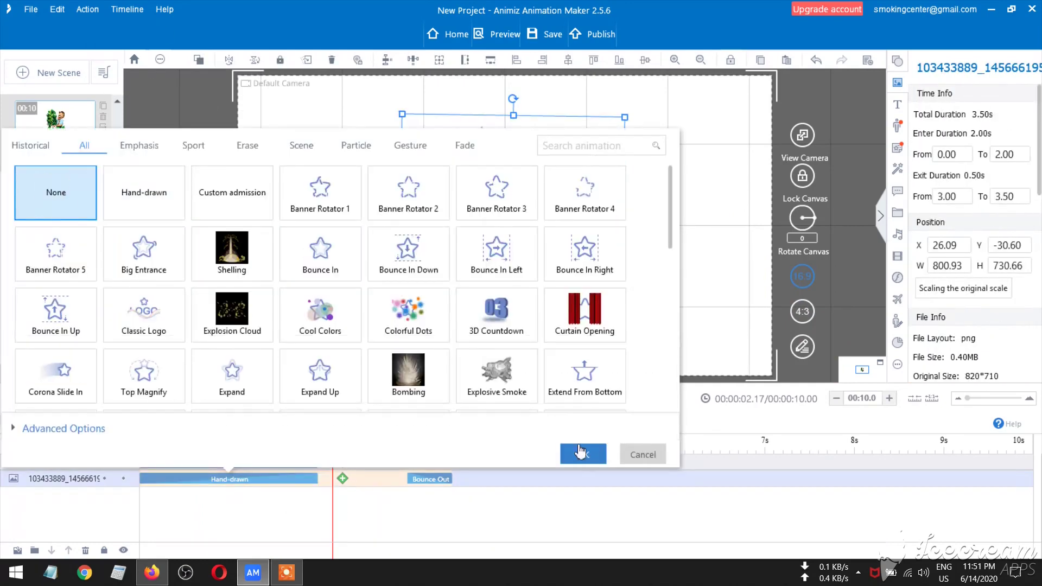
click(579, 458)
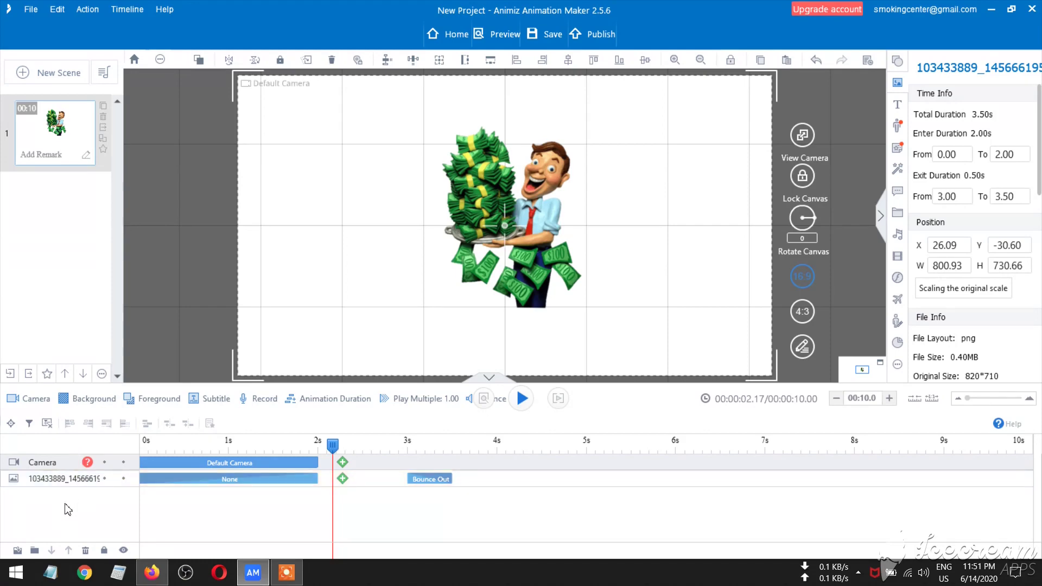
drag(334, 452, 288, 461)
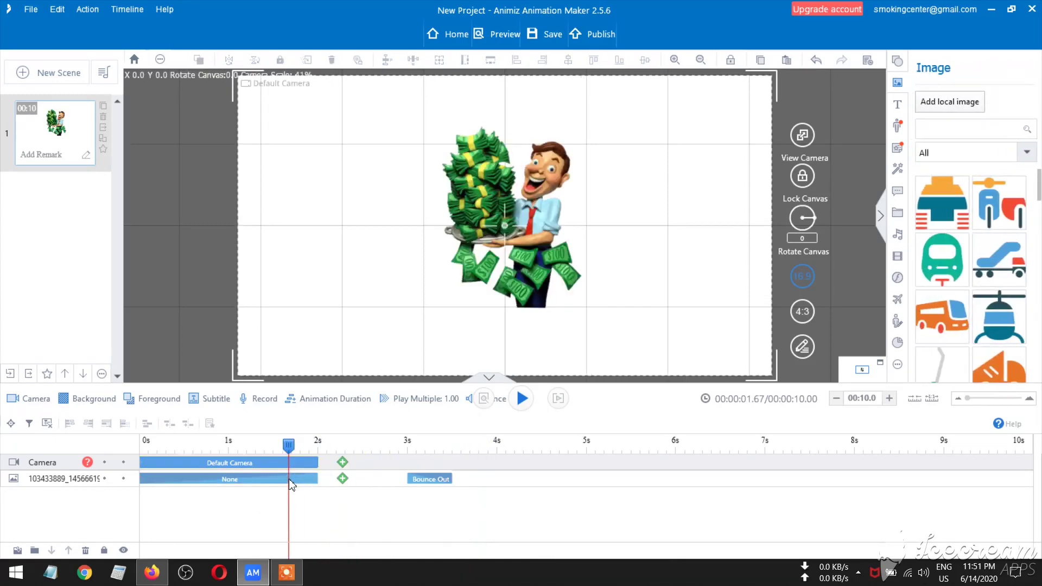
click(290, 479)
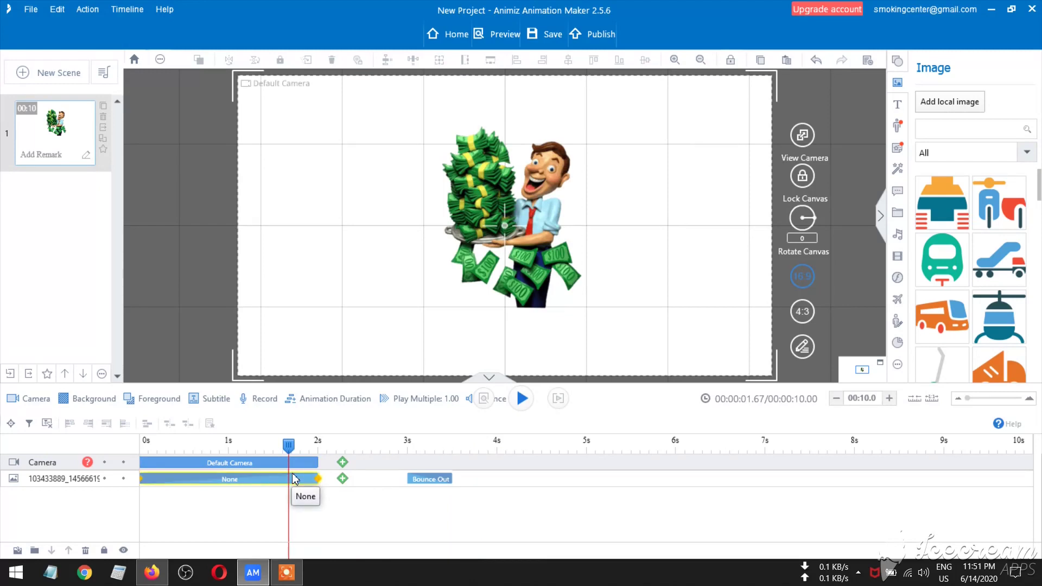
Drag the cartoon man's Bounce Out exit clip from about 3.2 s to about 6 s.
click(255, 481)
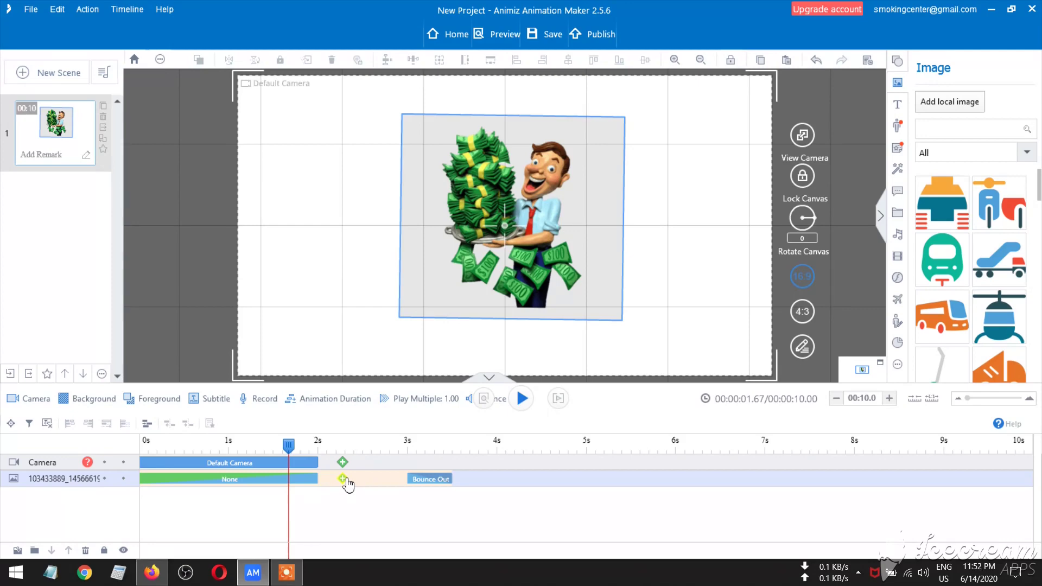
click(421, 480)
click(288, 446)
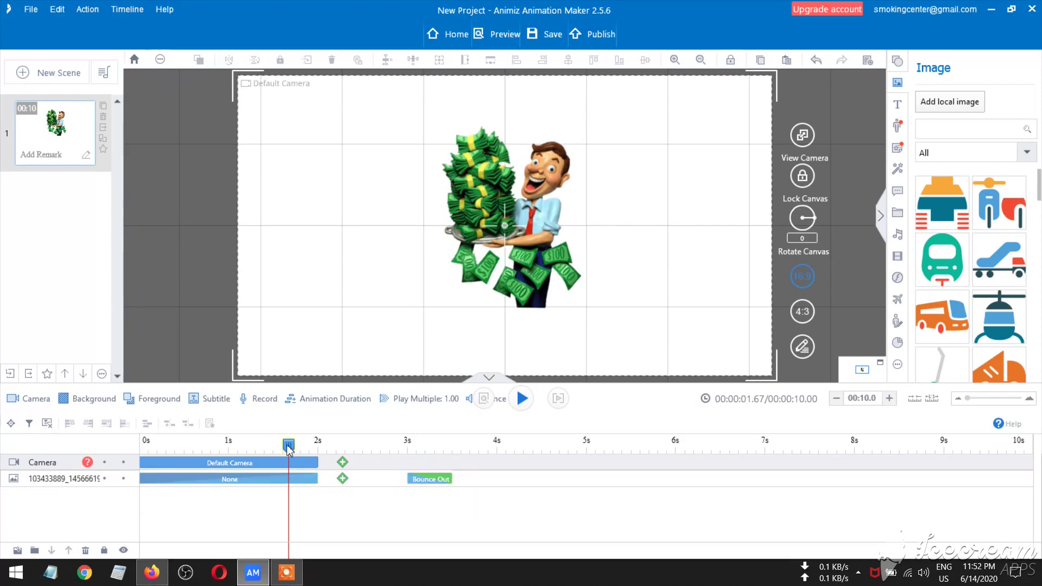
drag(289, 447, 559, 461)
click(286, 477)
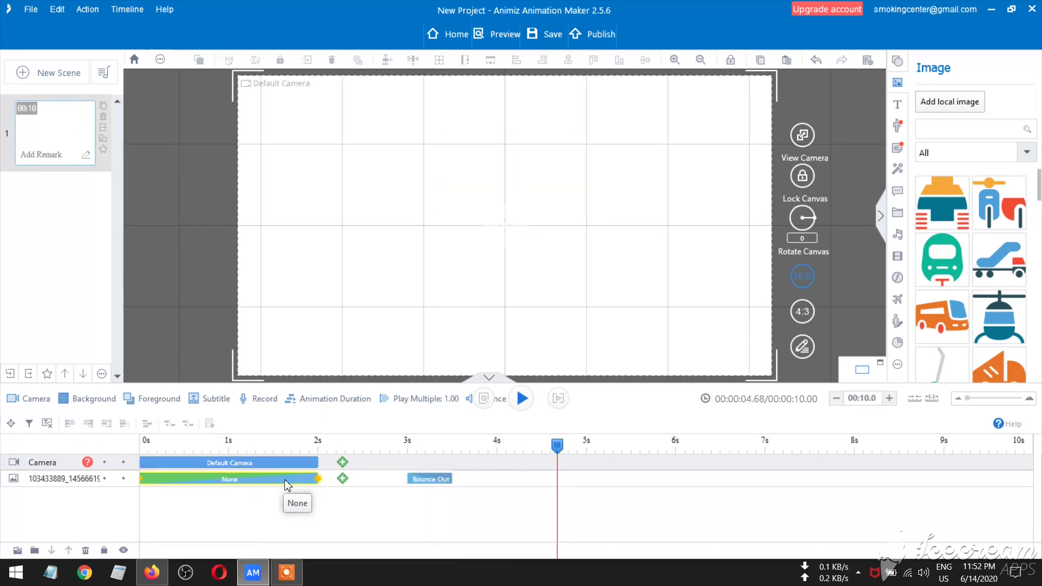
click(445, 479)
drag(445, 480, 688, 480)
click(312, 479)
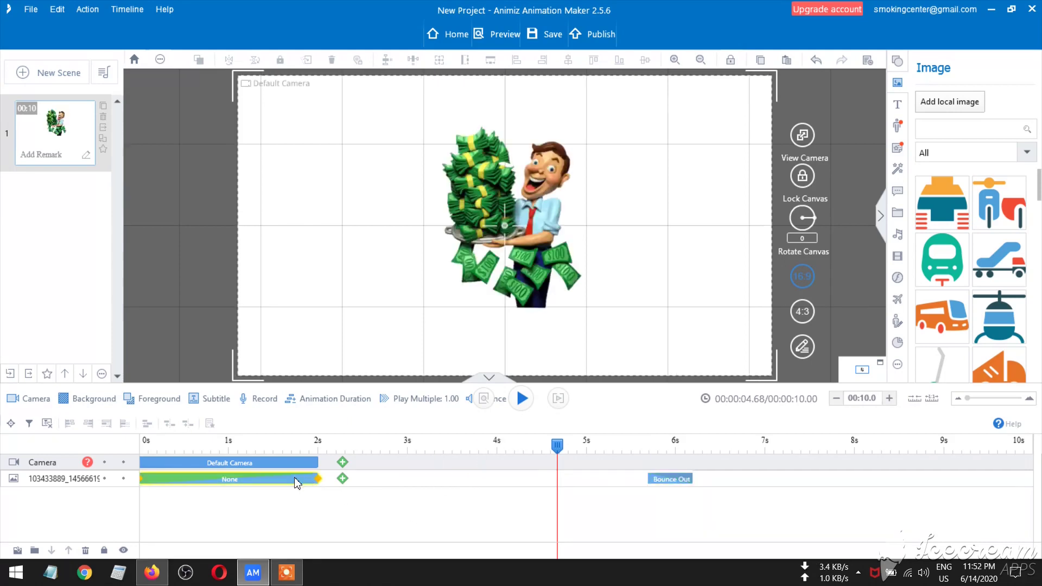
click(296, 480)
Switch the cartoon man's 0–2 s entrance back to Hand-drawn with the default sketch configuration.
double_click(296, 480)
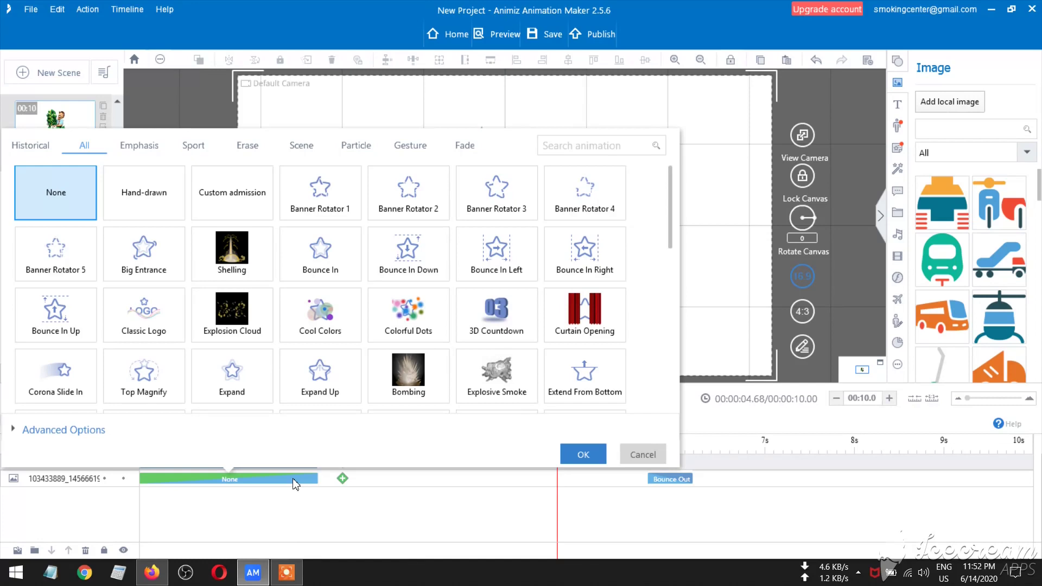
click(138, 196)
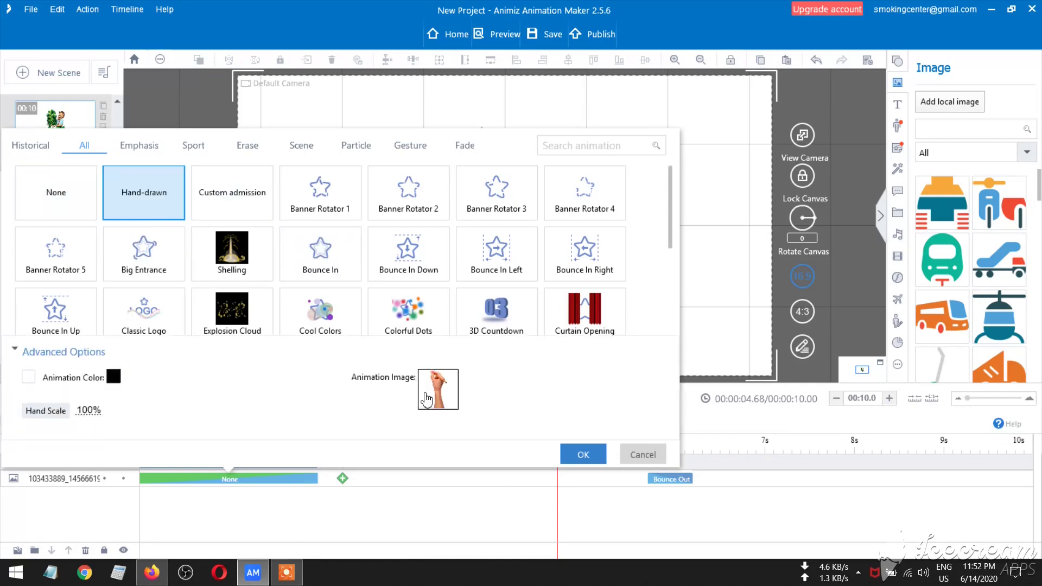
click(602, 457)
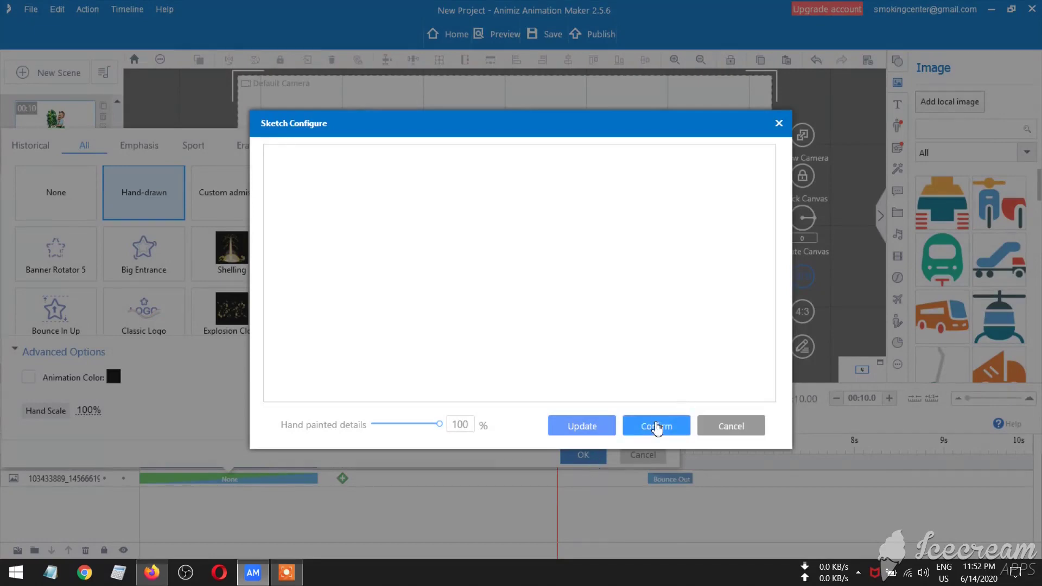
click(655, 426)
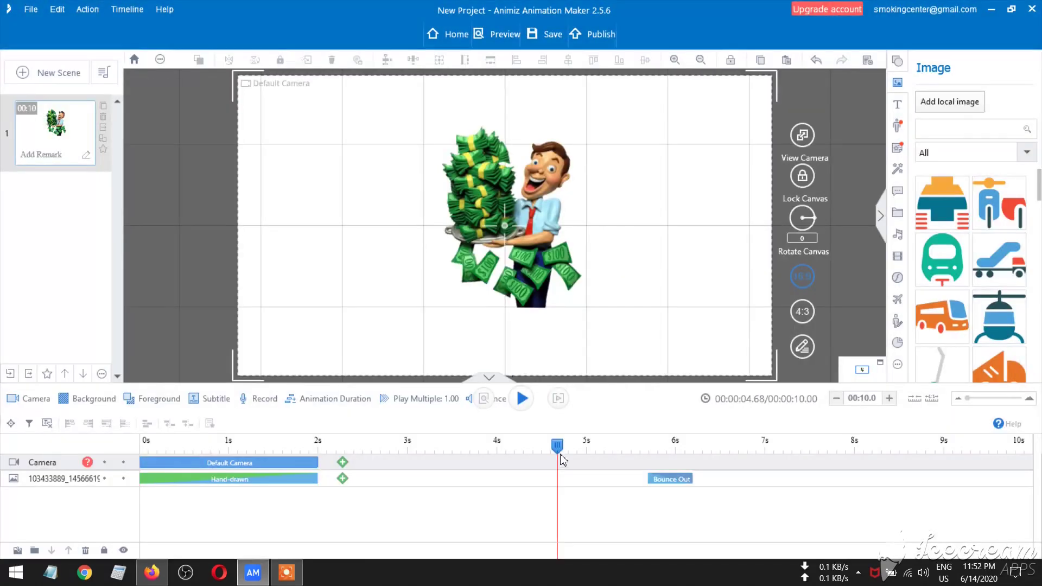
drag(558, 447, 142, 446)
click(523, 400)
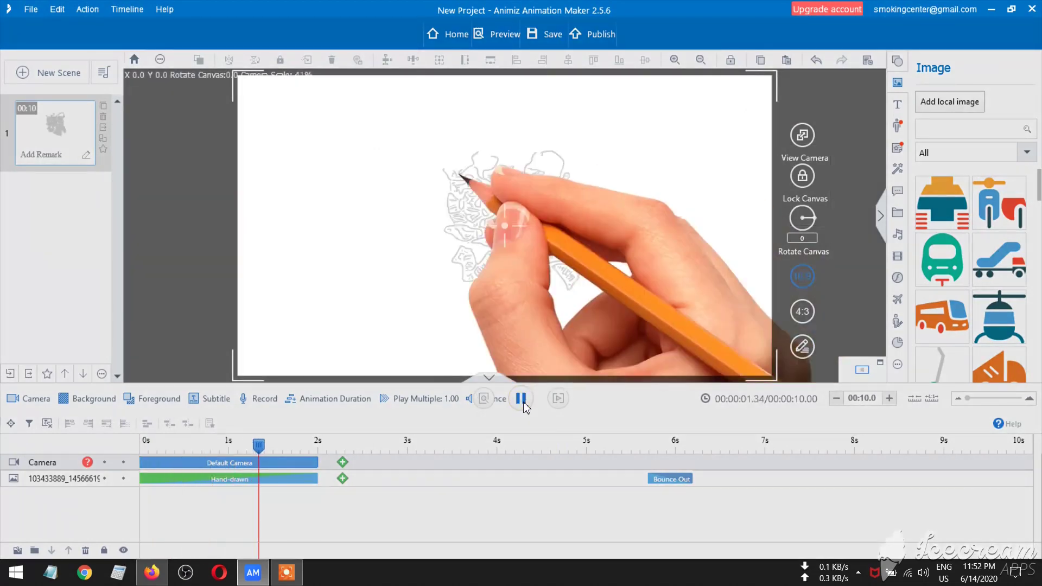
click(521, 399)
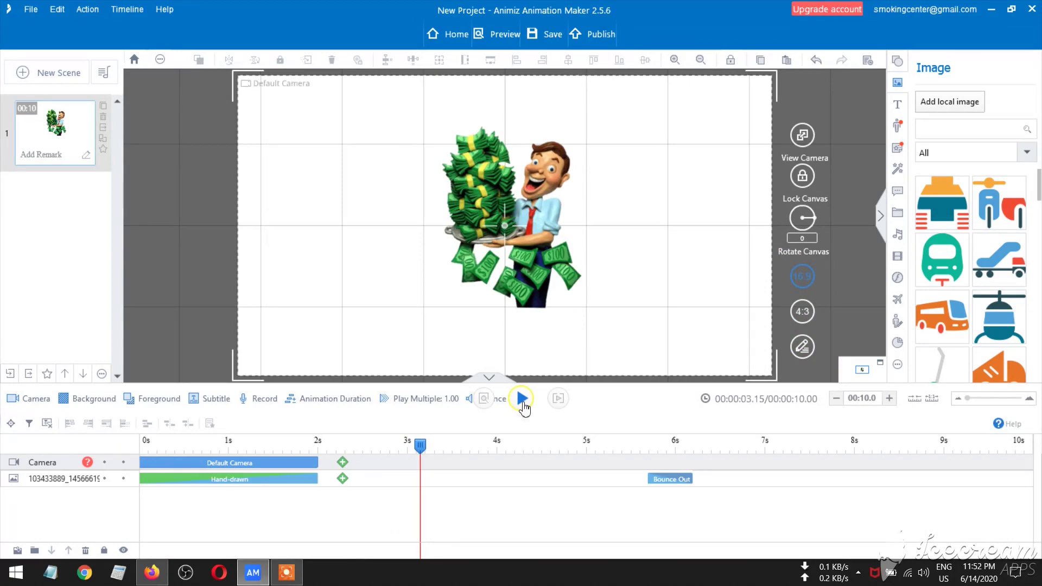
click(897, 104)
Add a widened text box at the canvas top-left containing a short centred Burmese title.
click(939, 101)
click(291, 115)
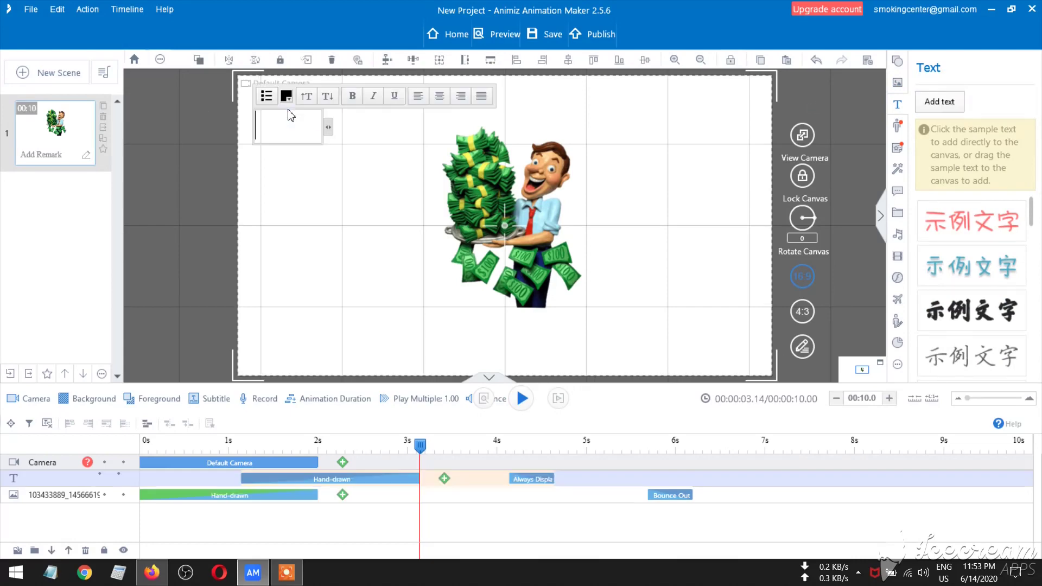
drag(329, 130, 395, 142)
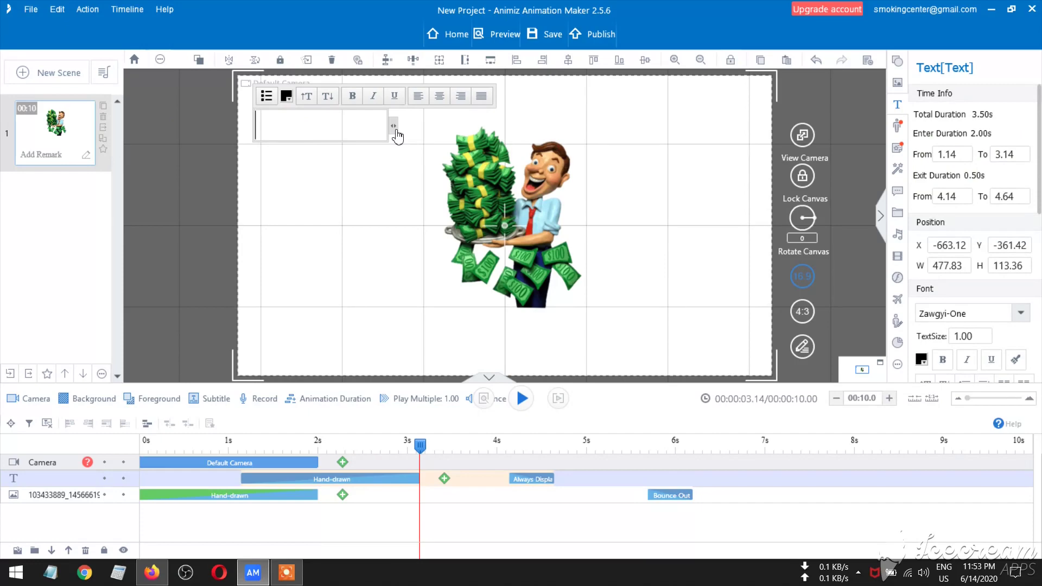
click(296, 114)
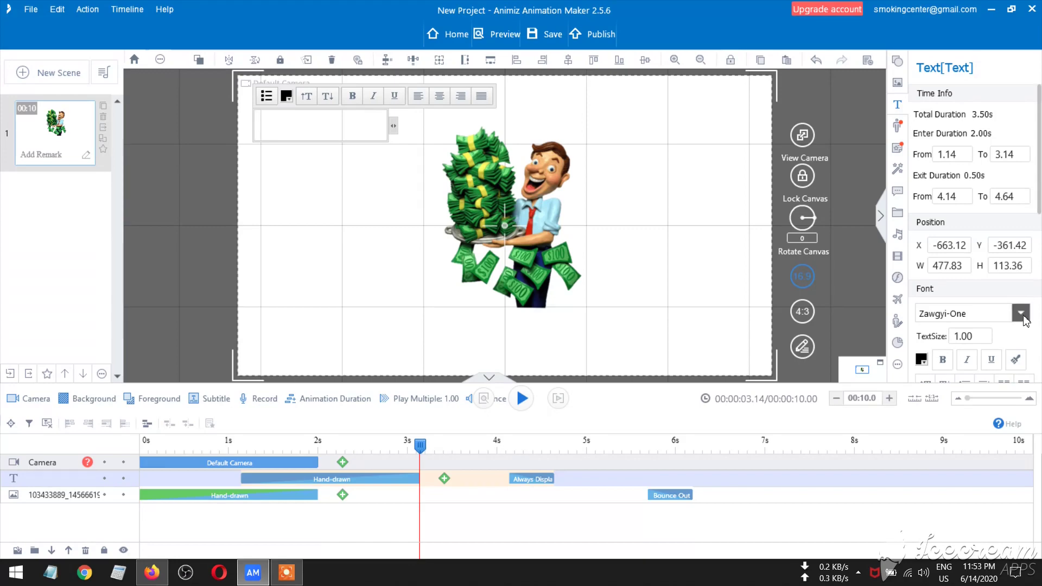
text(ေ)
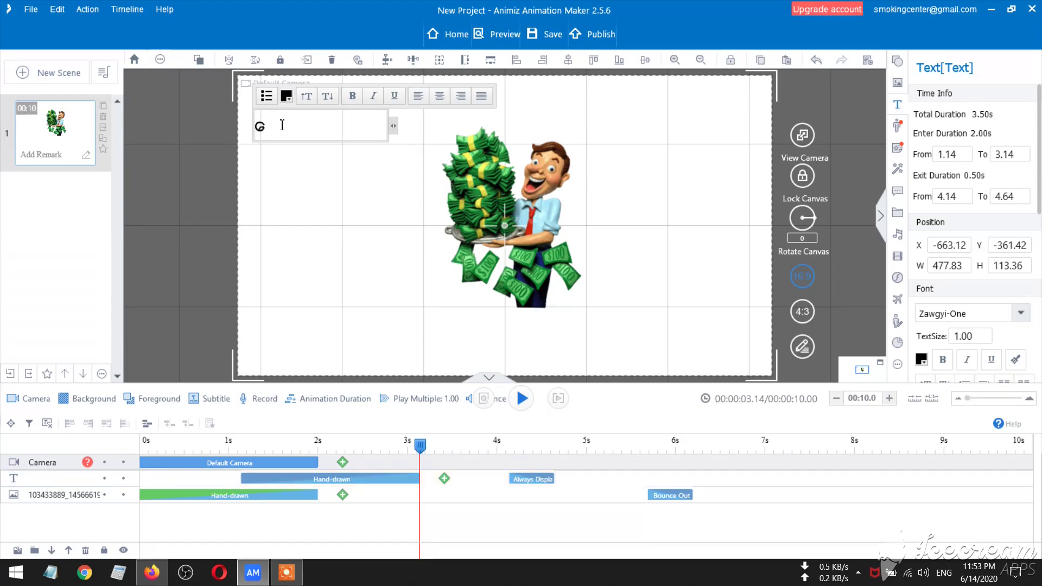
text(အာင်ေအာင်)
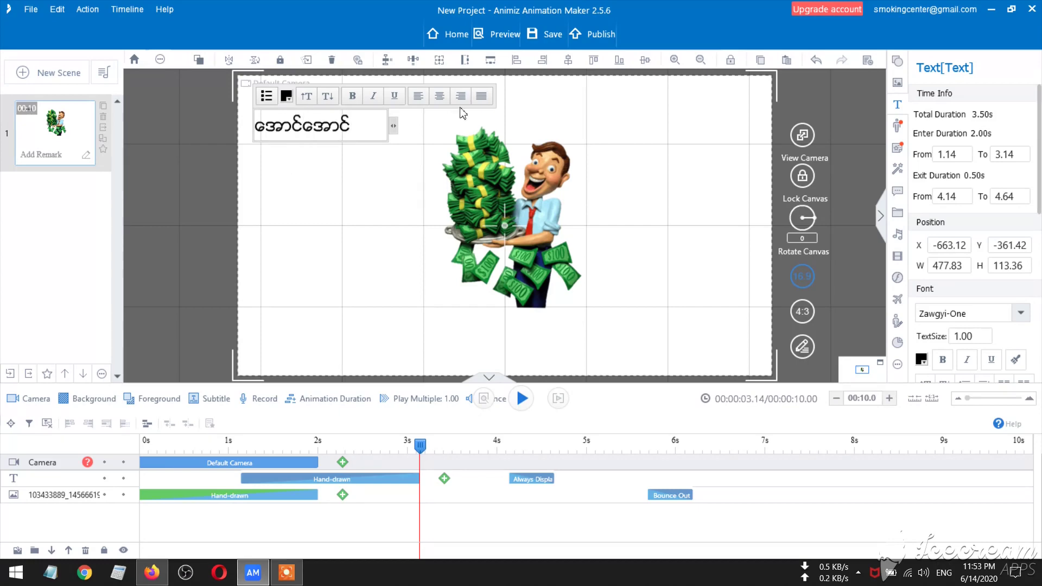
click(440, 96)
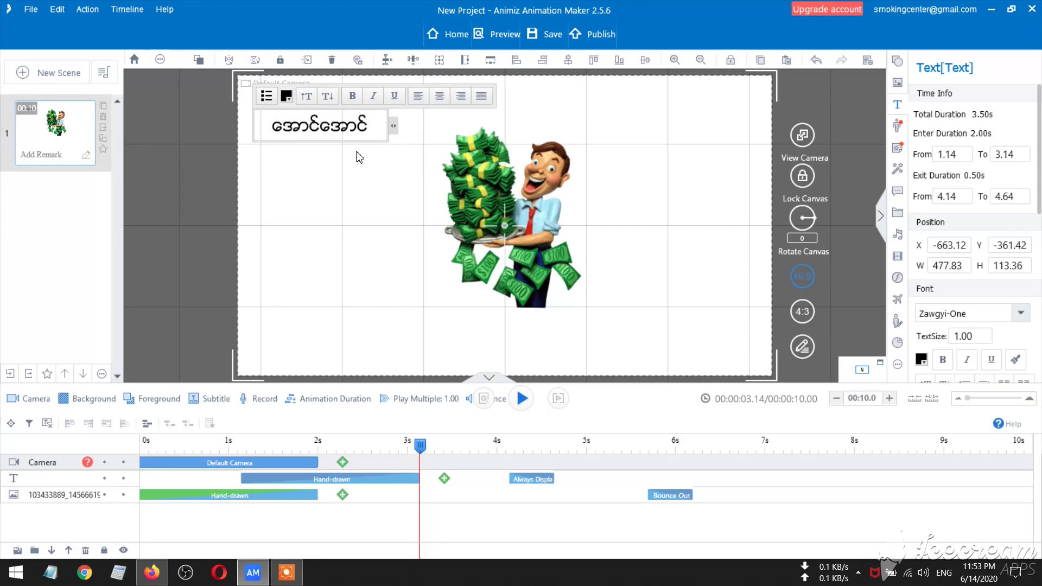
click(356, 152)
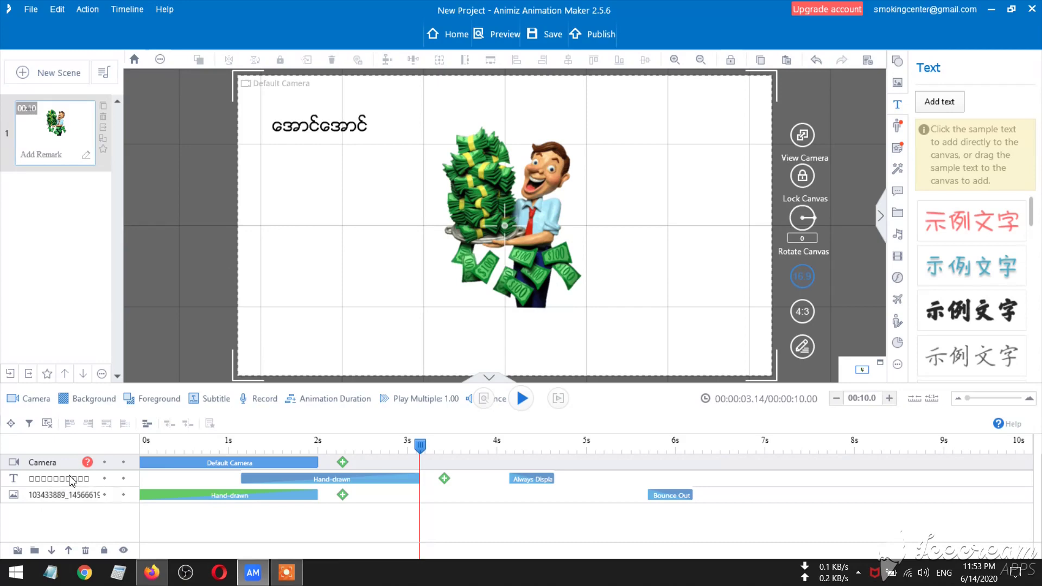
Shift the title's Hand-drawn entrance to start at 2 s, shorten it to about 3.3 s, and preview.
click(288, 481)
drag(288, 480, 365, 479)
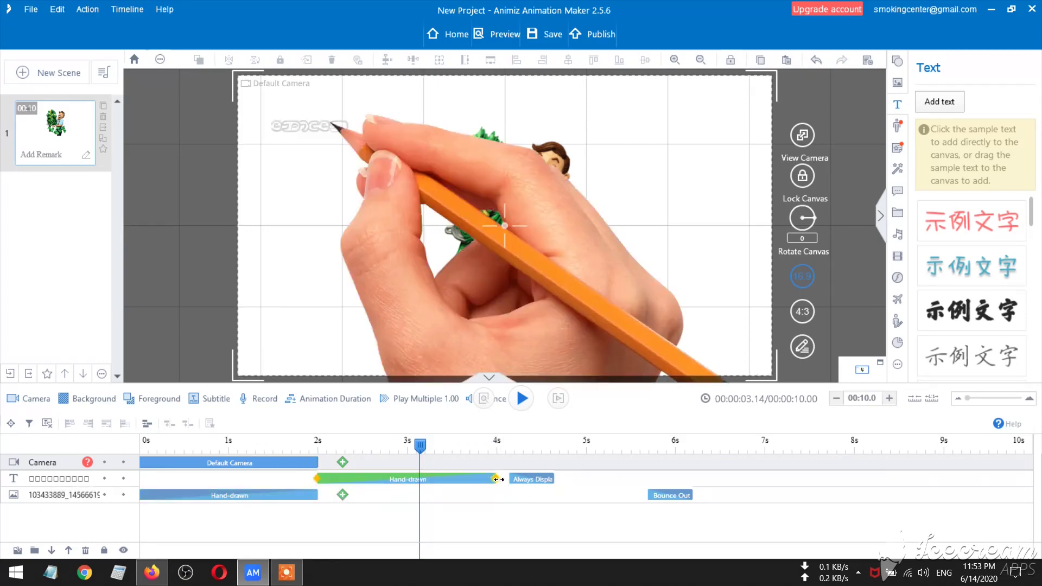
drag(503, 482, 437, 487)
mouse_move(418, 440)
mouse_down()
mouse_move(226, 442)
mouse_move(317, 442)
mouse_move(342, 463)
mouse_move(429, 464)
mouse_up()
click(143, 442)
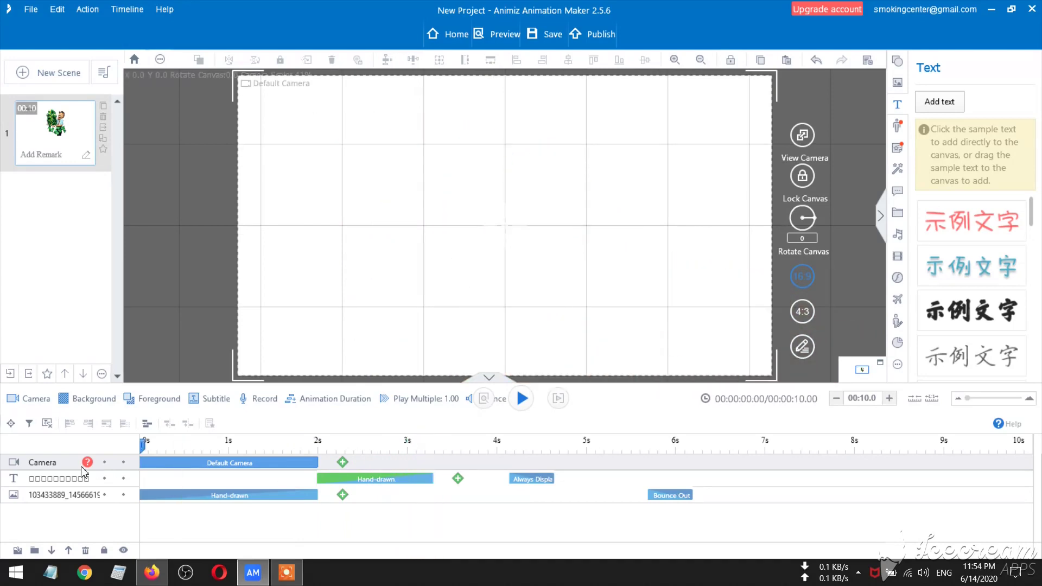
click(522, 399)
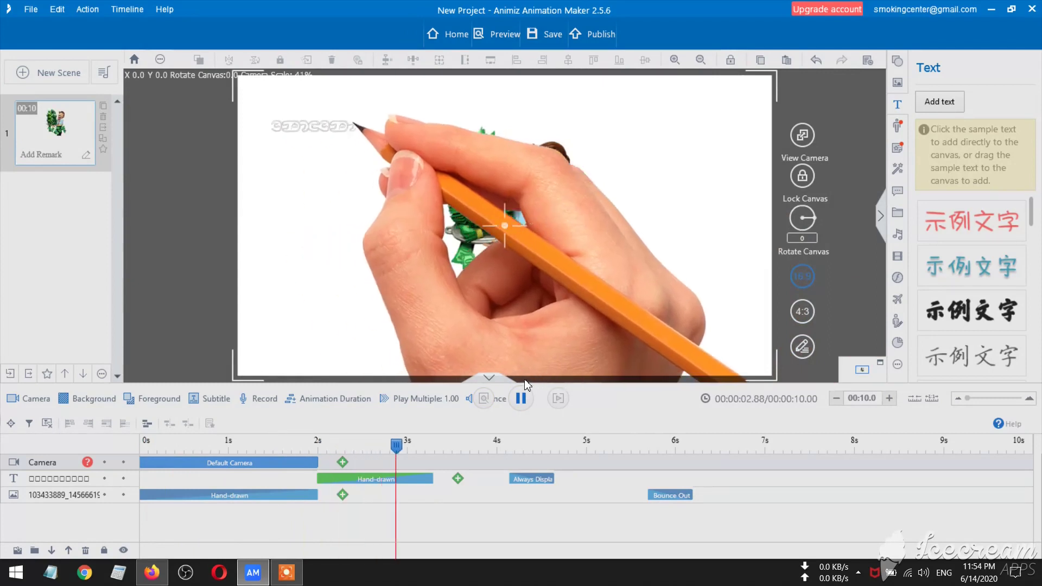
click(532, 401)
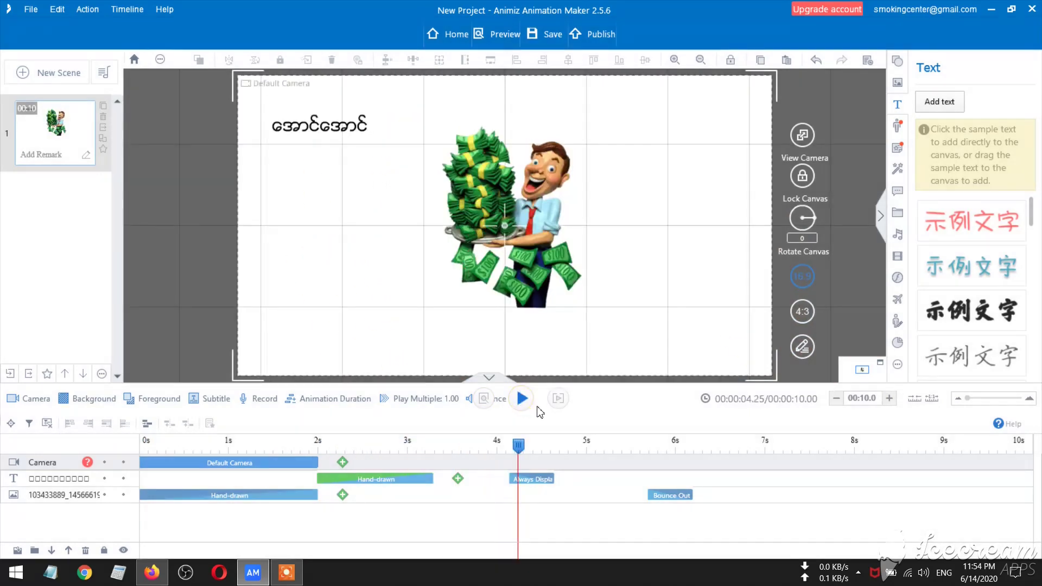